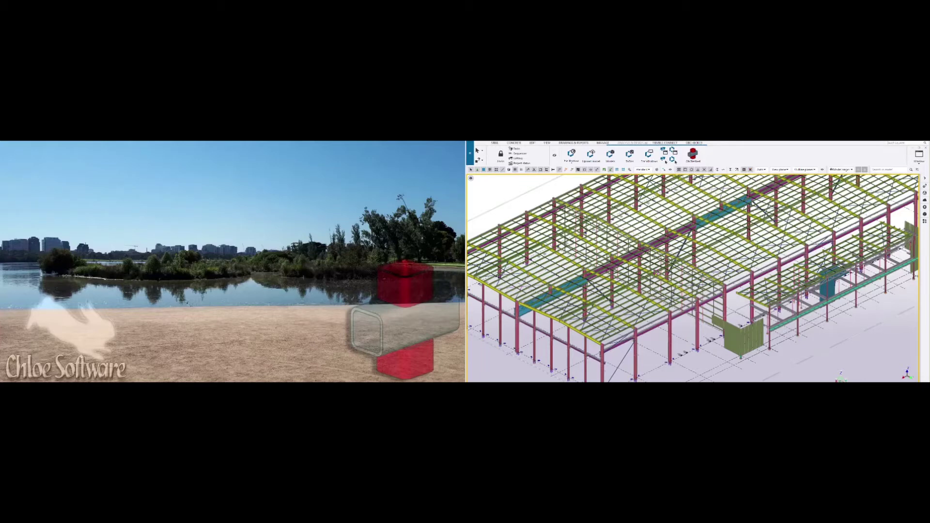
Load the parts around the near end of the steel warehouse frame into the checker table.
scroll(663, 293, up, 1)
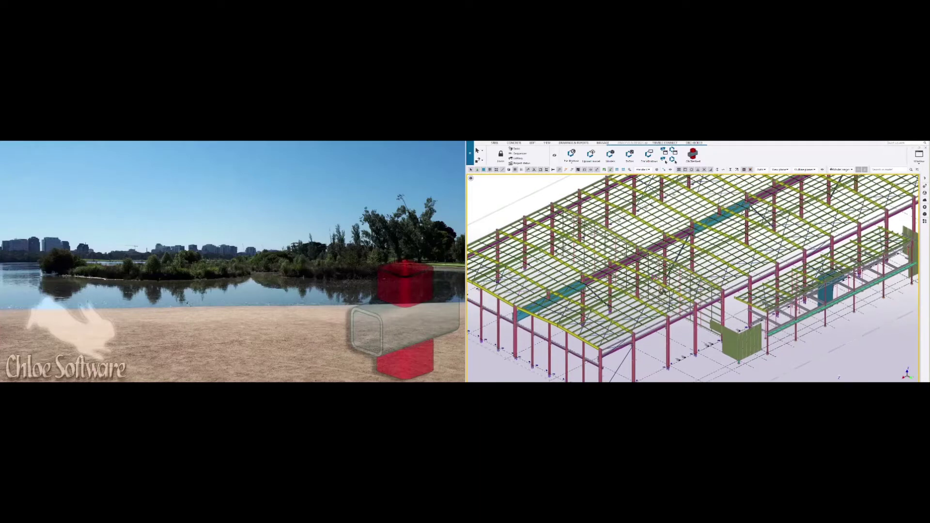
ctrl+middle_drag(662, 290, 646, 290)
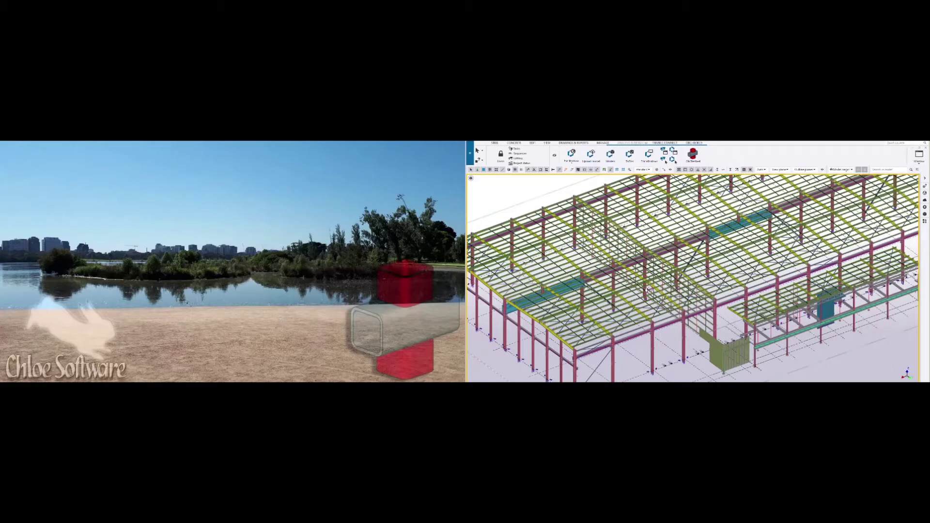
mouse_move(646, 289)
ctrl+middle_down()
mouse_move(661, 292)
mouse_move(643, 295)
mouse_move(652, 299)
mouse_move(674, 282)
mouse_move(655, 311)
ctrl+middle_up()
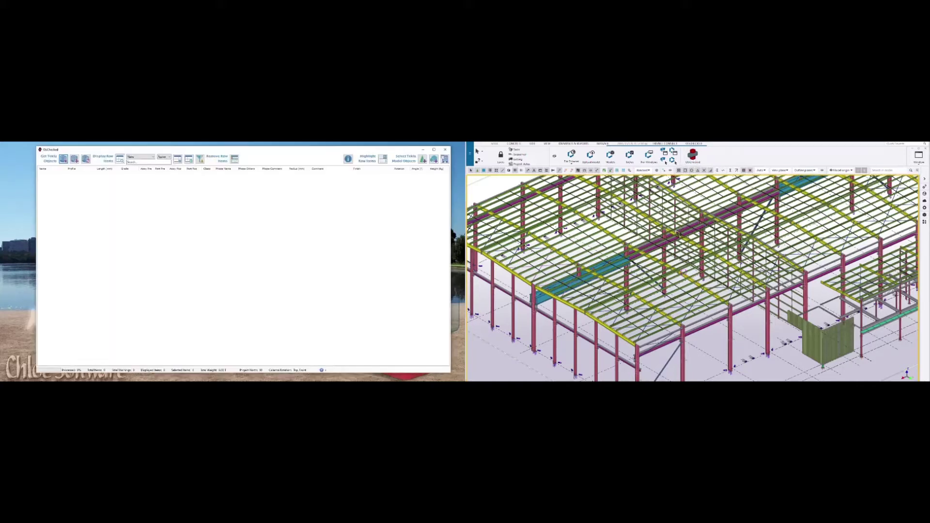
middle_drag(642, 273, 653, 235)
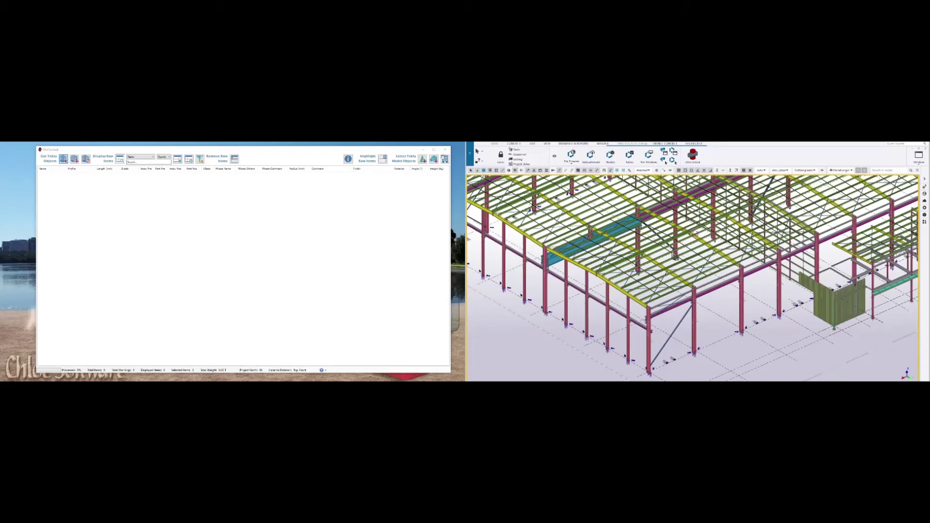
click(65, 160)
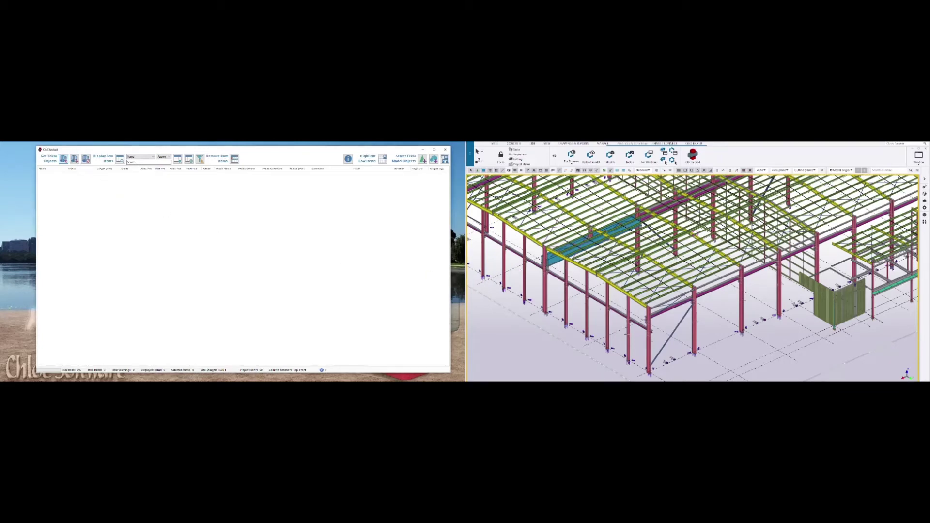
drag(705, 377, 571, 275)
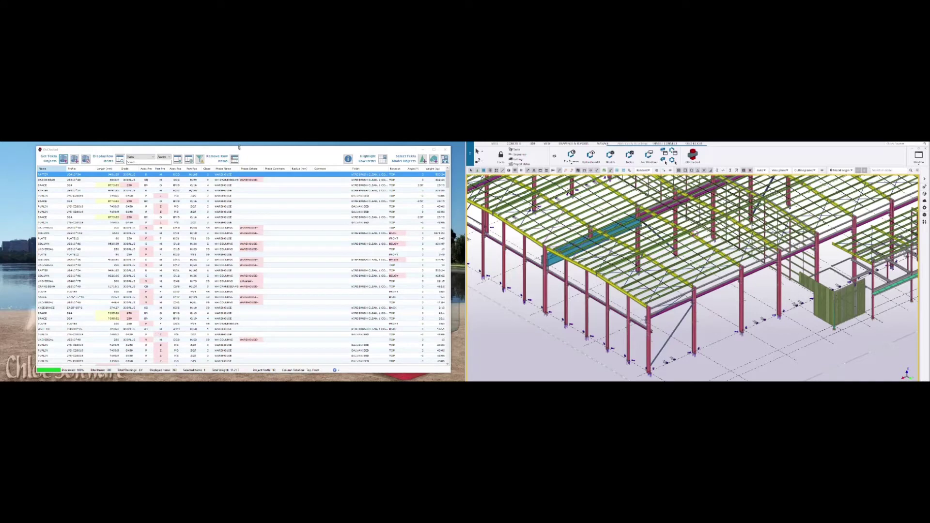
Examine the flagged cells in the checker table, including the phase and length columns.
click(255, 243)
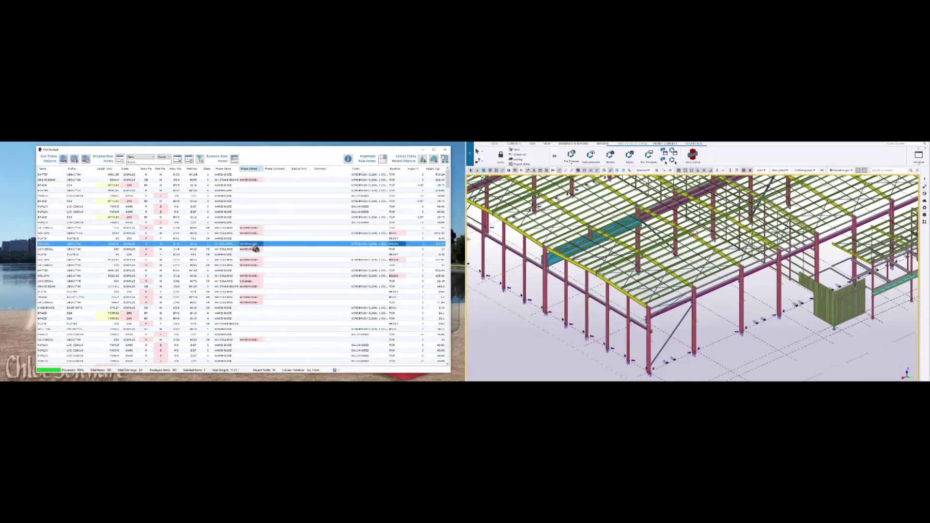
click(197, 250)
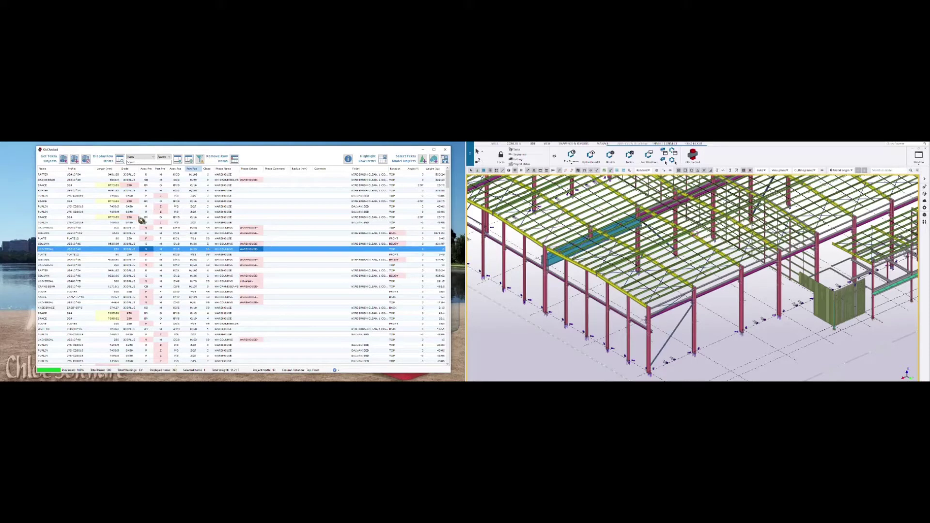
scroll(141, 219, down, 4)
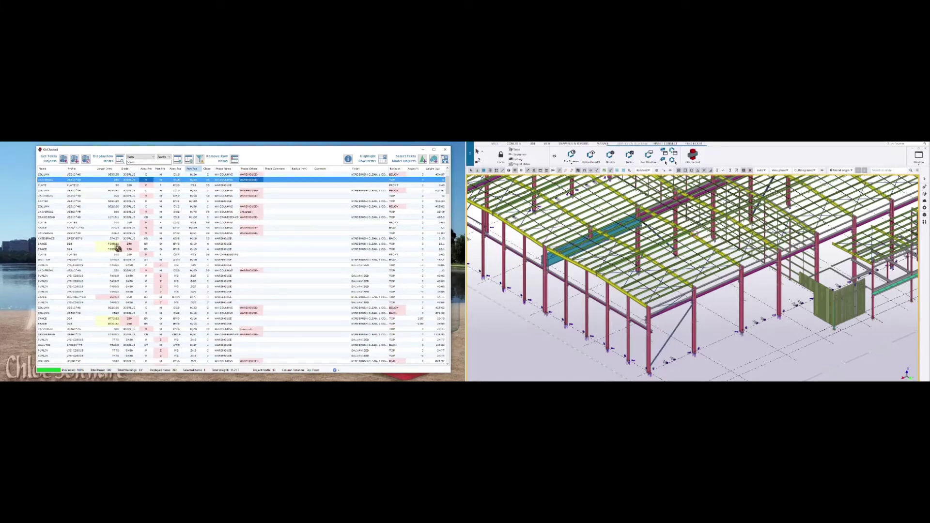
click(115, 245)
click(120, 249)
click(181, 275)
click(193, 260)
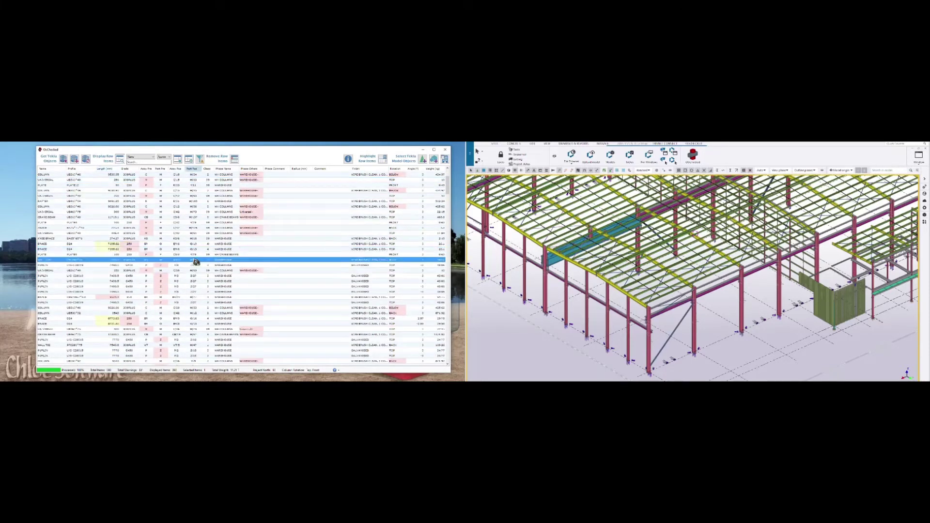
Filter the checker table to display only rows with error or warning flags.
click(200, 160)
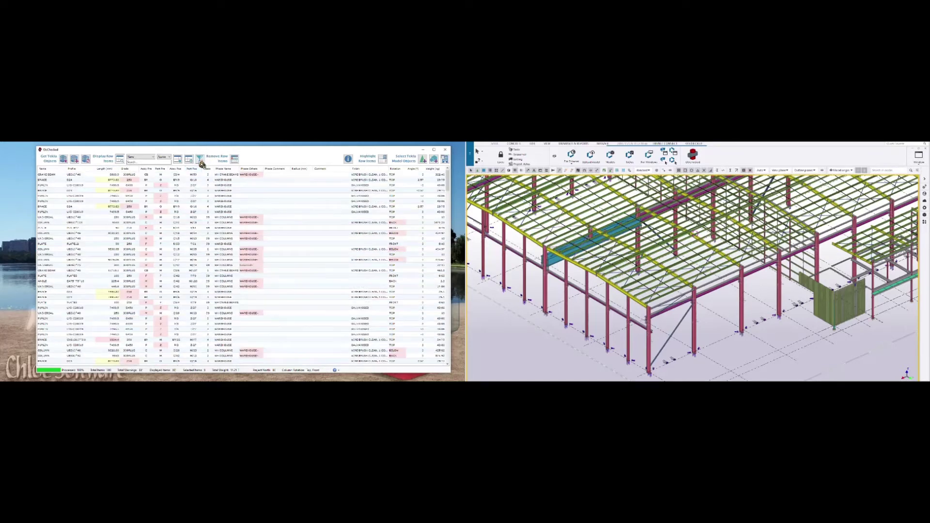
click(221, 212)
scroll(218, 220, down, 2)
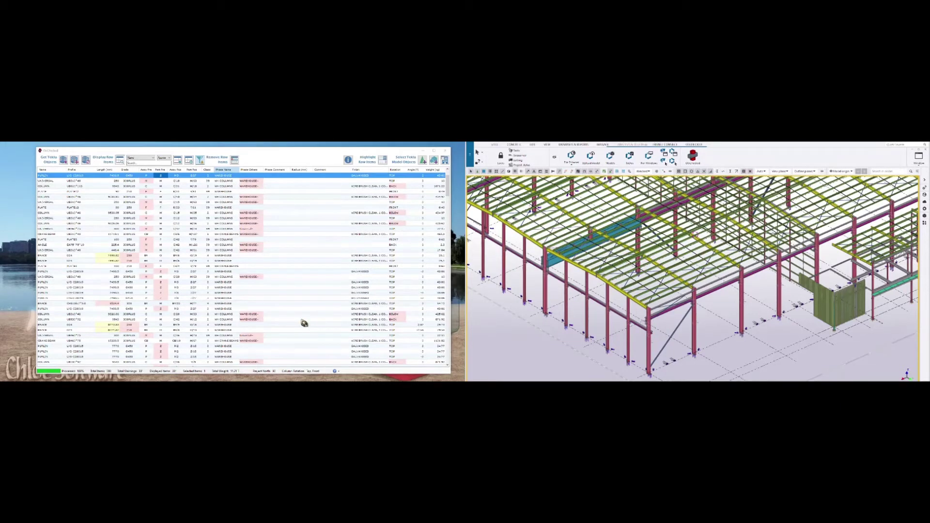
Highlight all table rows that share the same flagged assembly prefix value.
click(140, 164)
right_click(147, 210)
click(147, 202)
right_click(146, 202)
click(167, 226)
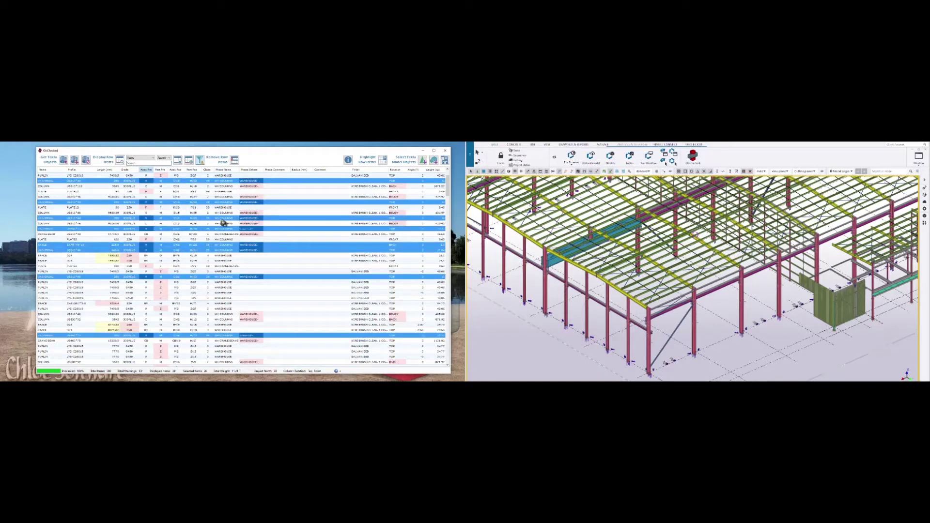
Highlight all rows that share one column's flagged warehouse phase value, and end with a single row selected.
click(248, 223)
right_click(248, 223)
click(272, 247)
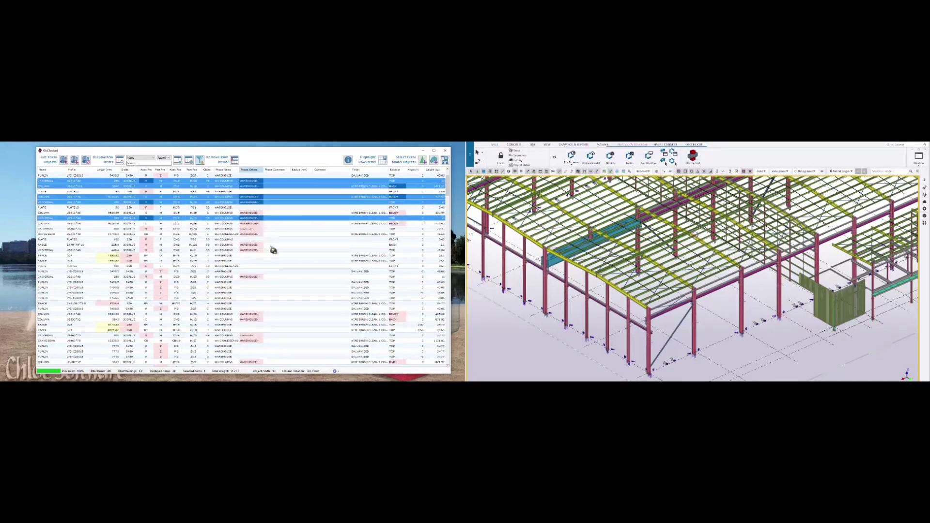
click(245, 229)
Filter the checker table by name for "Brace".
click(145, 163)
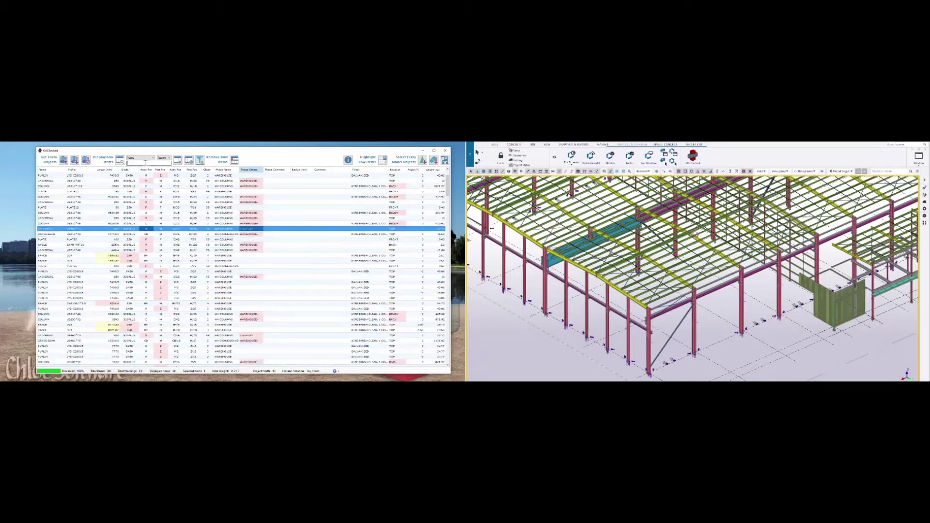
text(Brace)
key(Return)
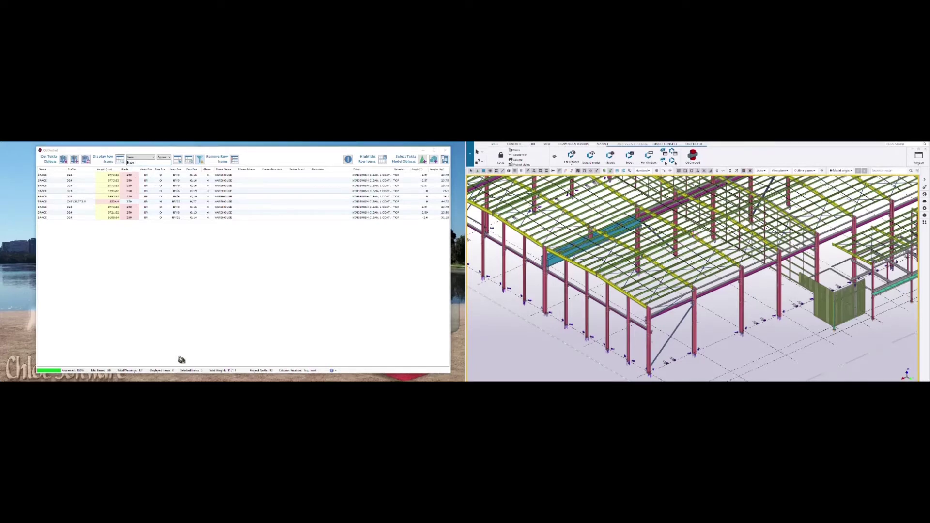
Examine the warning notes for the flagged grade and length cells of the brace rows.
click(131, 214)
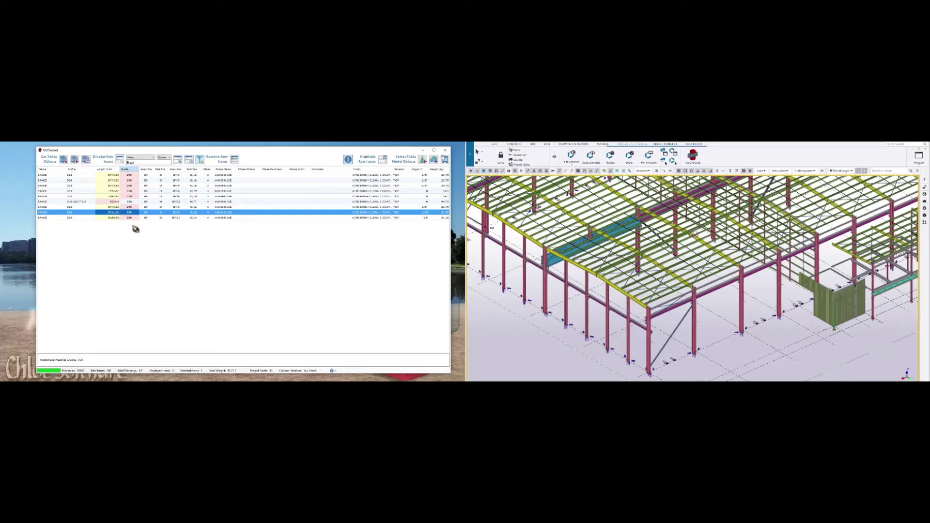
click(116, 207)
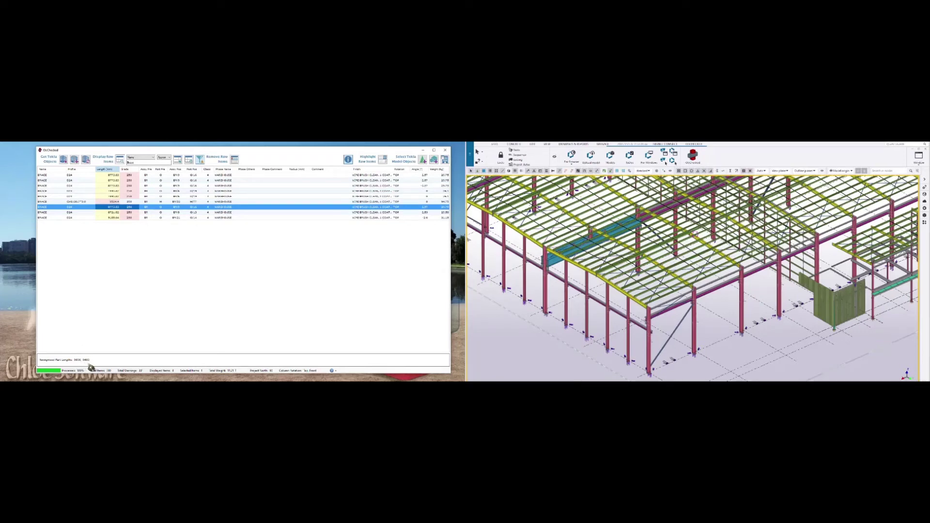
click(112, 219)
click(116, 203)
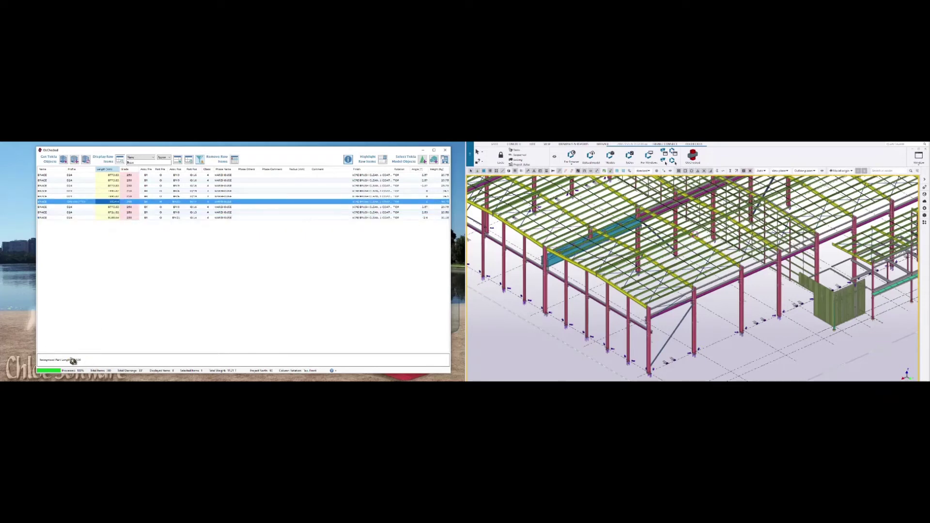
click(117, 207)
click(116, 202)
click(133, 192)
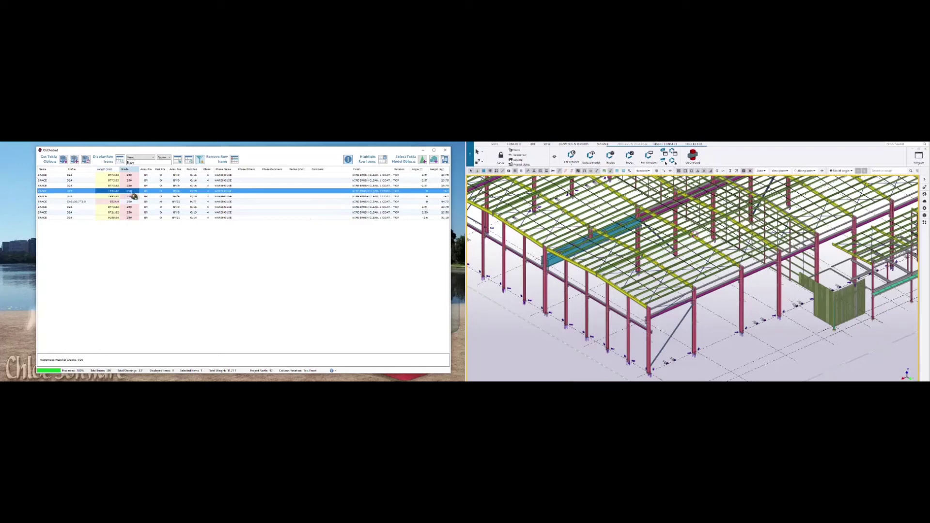
click(134, 176)
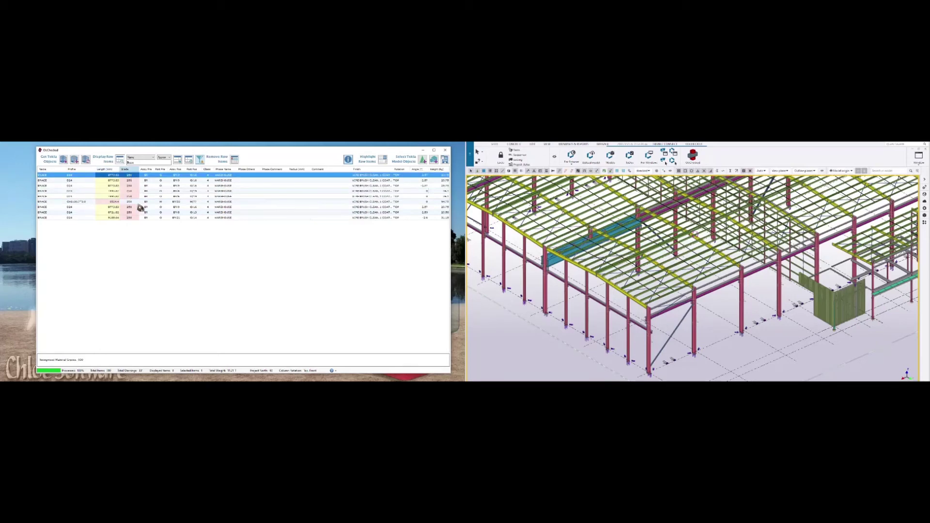
Highlight all brace rows with the same flagged grade and select their corresponding parts in the model.
shift+click(135, 196)
right_click(134, 196)
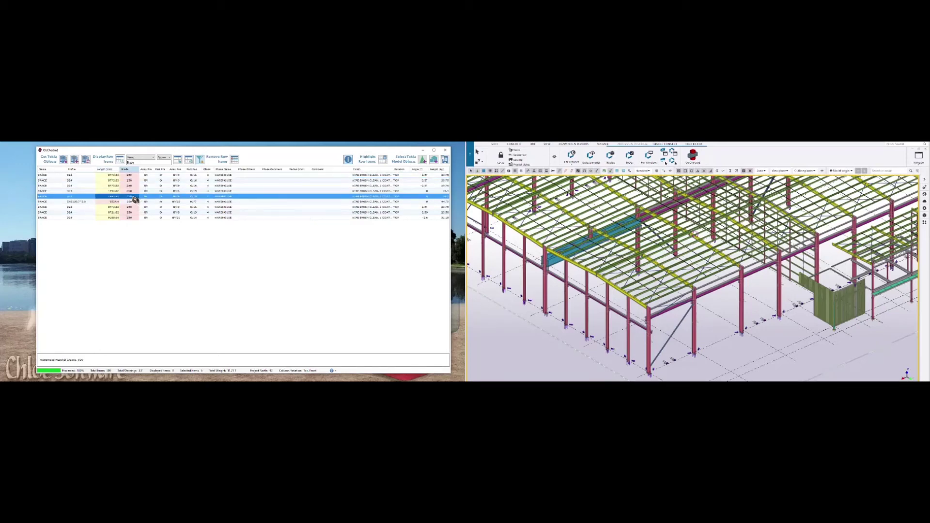
click(157, 222)
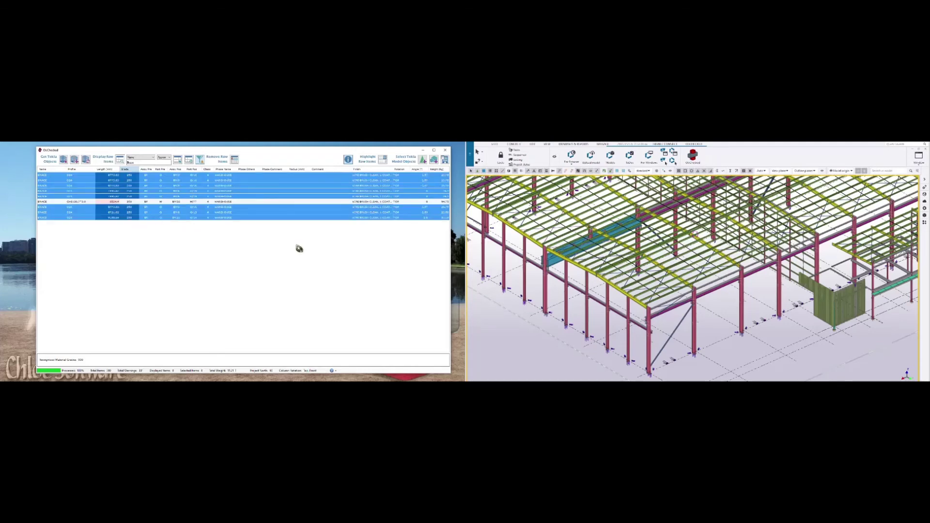
click(445, 161)
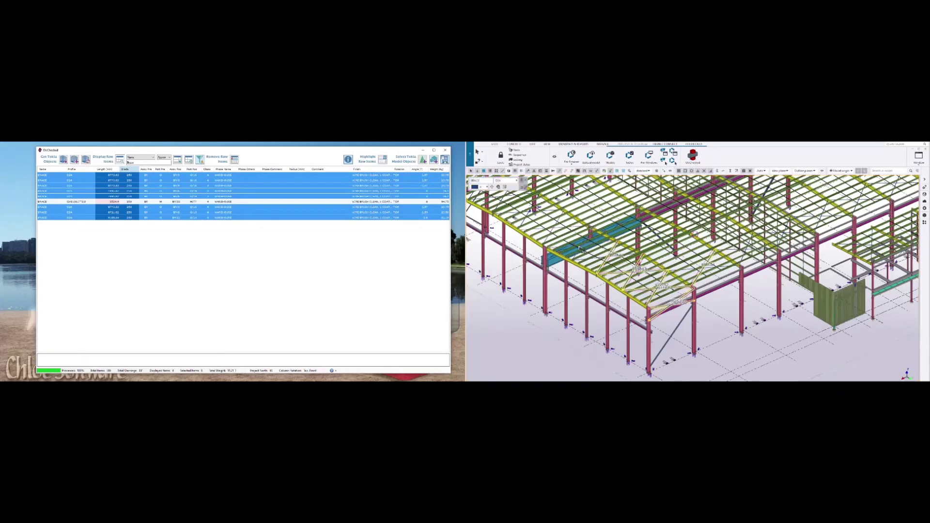
Set the material grade of the selected braces to 300 in the model.
scroll(592, 257, up, 2)
scroll(591, 256, up, 1)
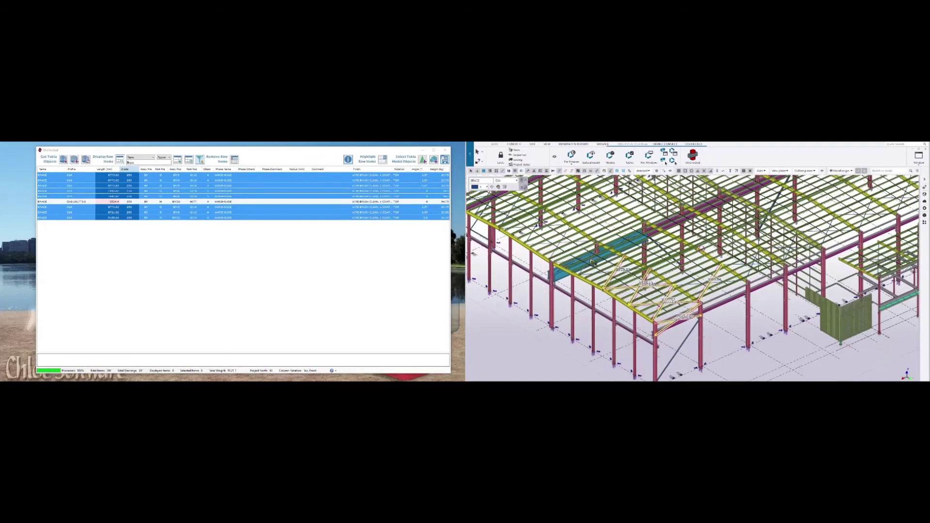
middle_drag(596, 269, 592, 263)
key(alt+Return)
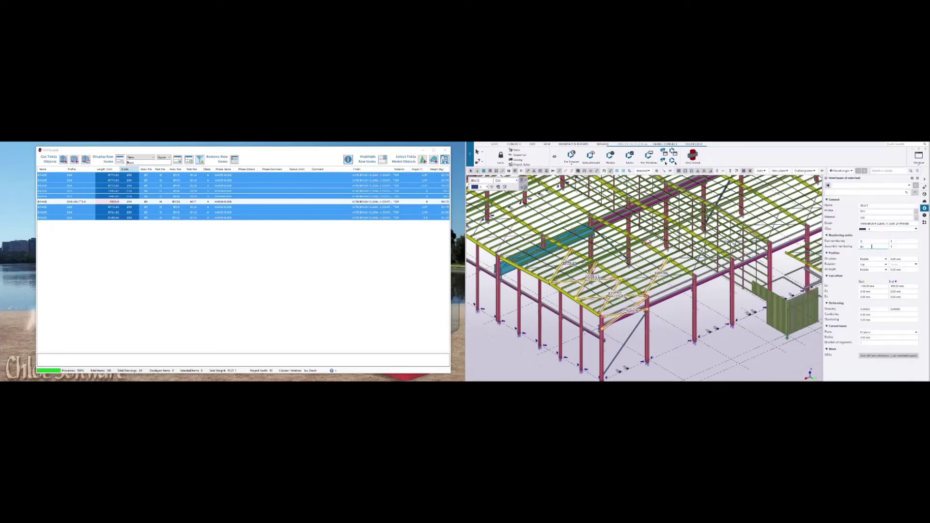
double_click(872, 217)
text(300)
key(Return)
Turn off the error and warning row filter and refresh the checker table from the model.
drag(226, 150, 224, 149)
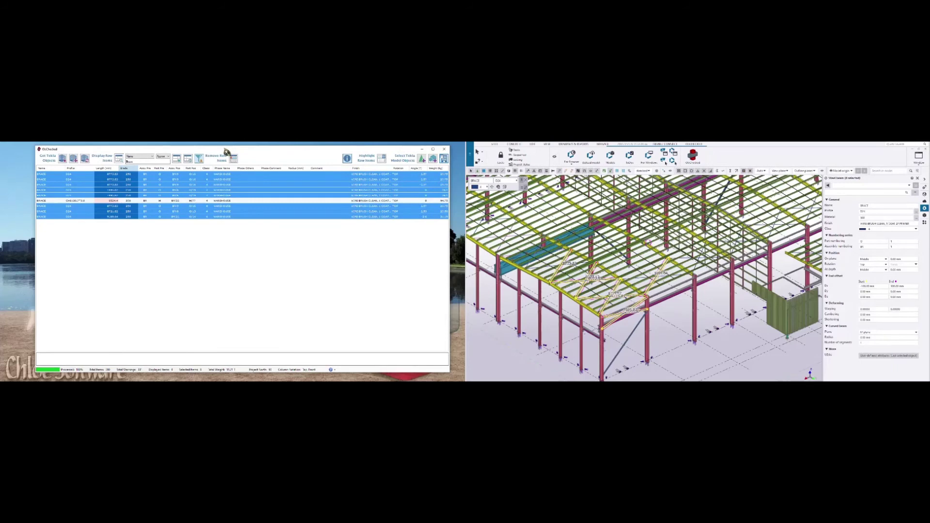
click(200, 160)
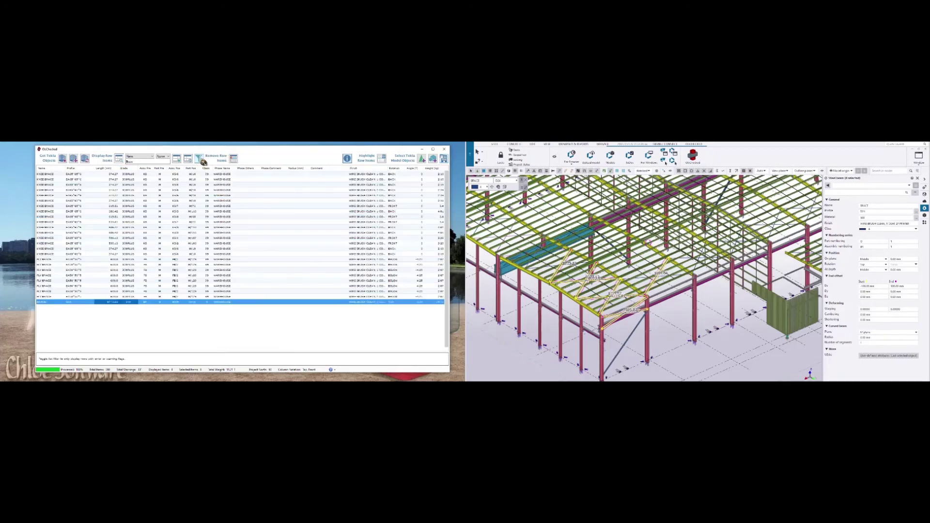
click(86, 159)
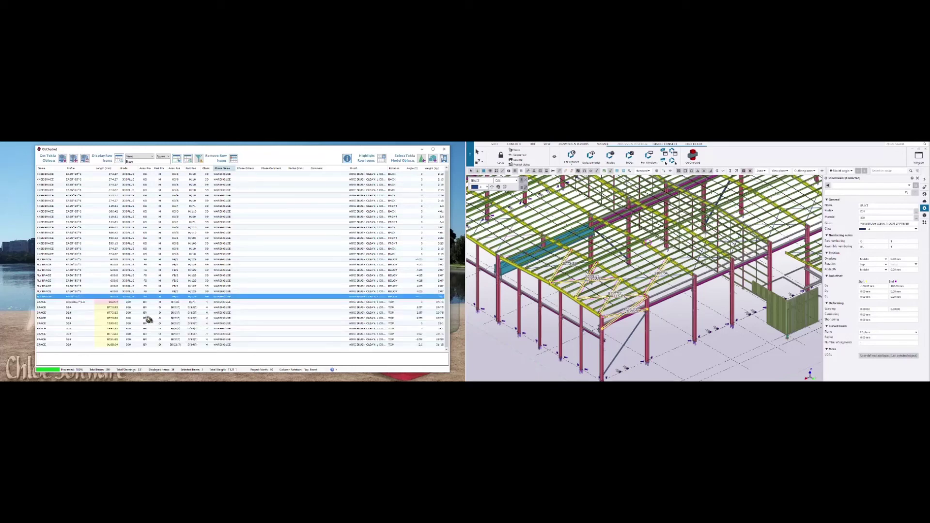
Check the table rows of the braces selected in the model by highlighting them, and then select a single row instead.
click(138, 304)
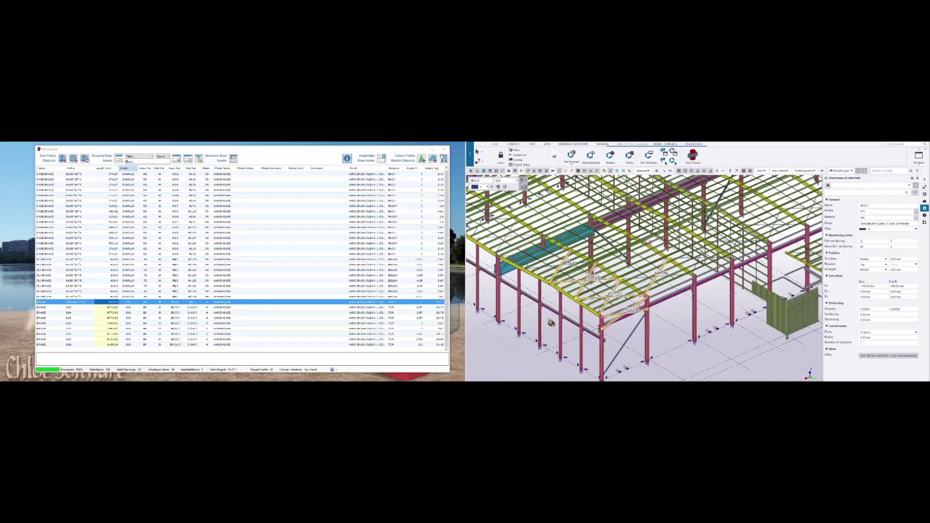
click(382, 158)
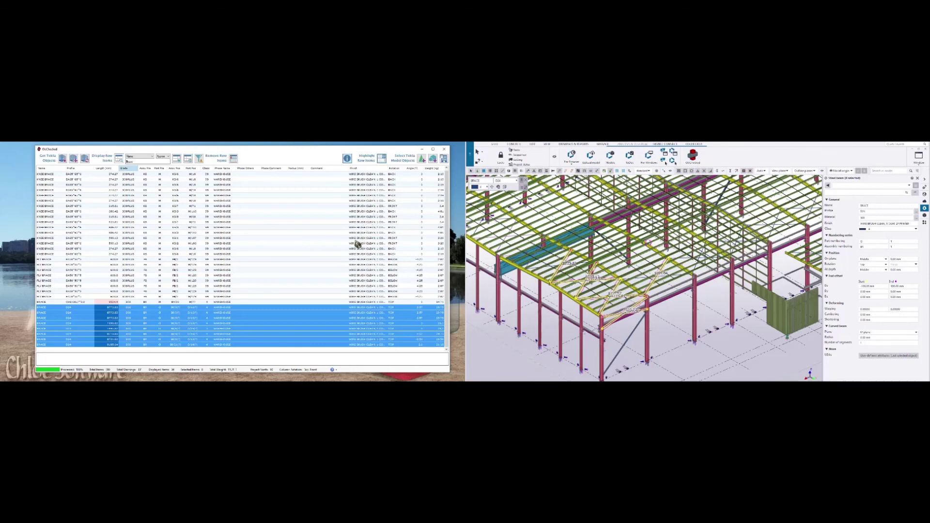
click(297, 281)
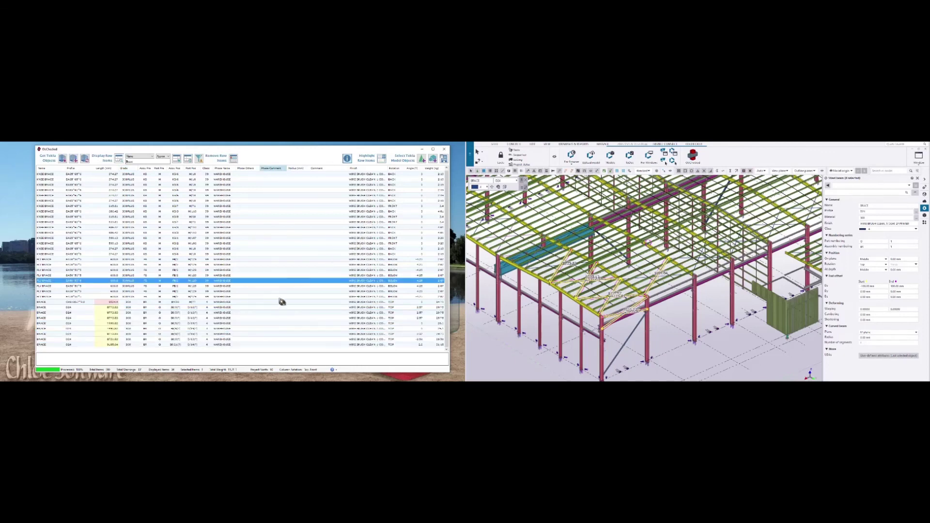